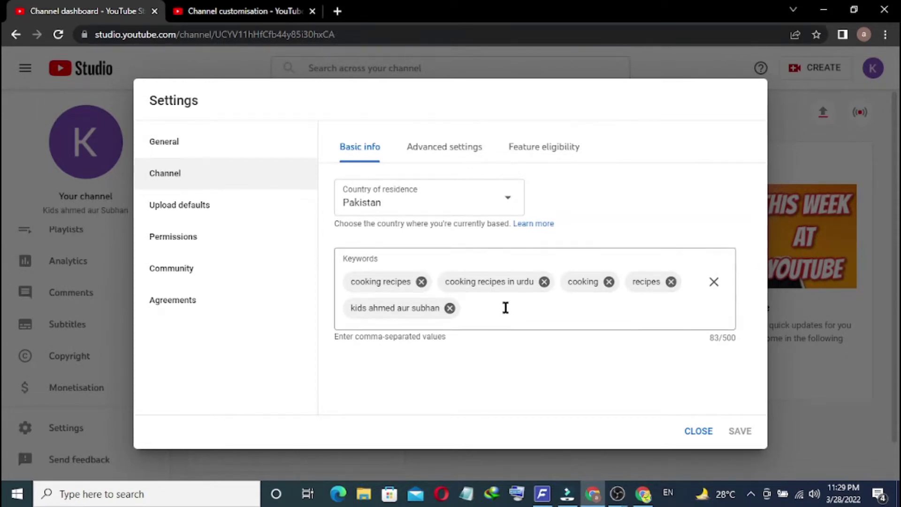
Switch to YouTube and search for "cooking videos" using the suggestion offered for "cooking".
left_click(487, 307)
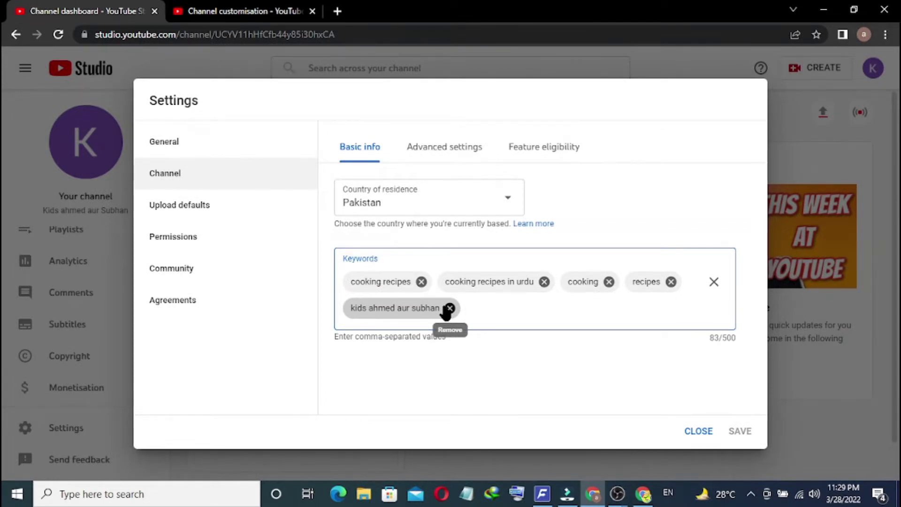
left_click(642, 492)
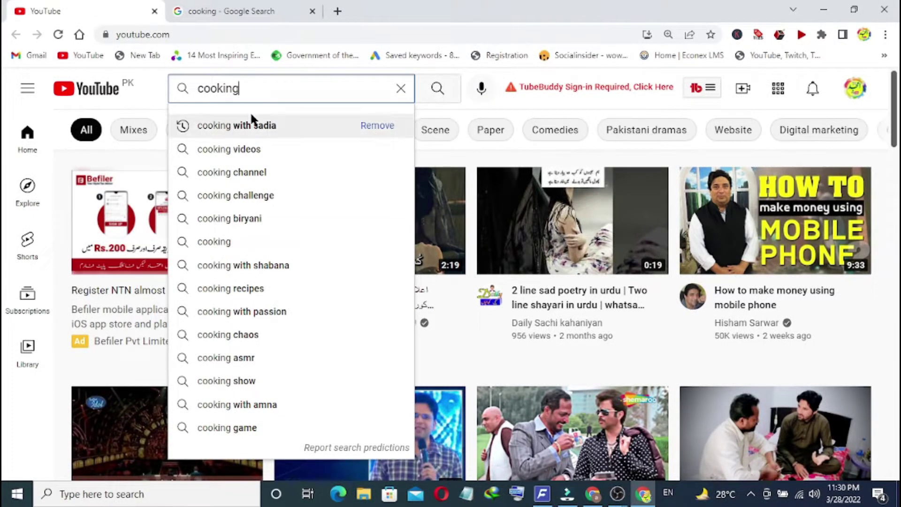
left_click(245, 149)
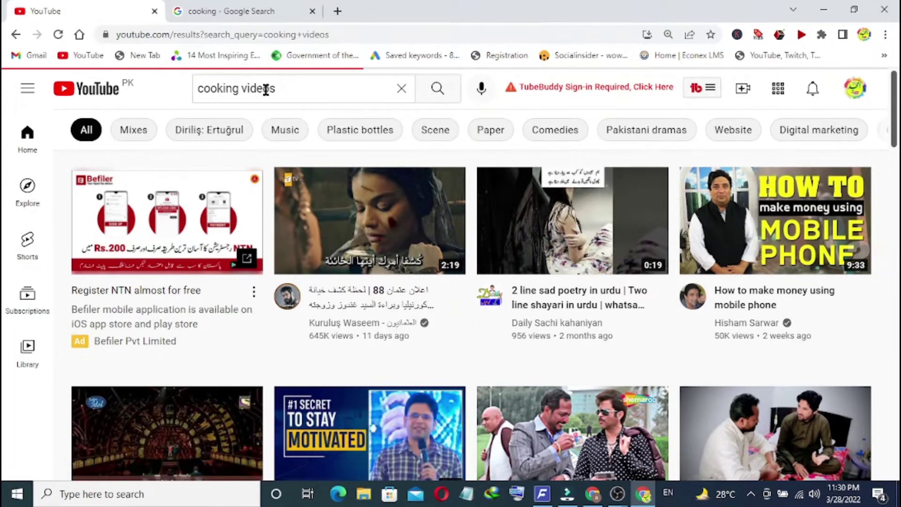
Copy the phrase "cooking videos" from the YouTube search and add it to the channel keywords in YouTube Studio.
double_click(258, 89)
triple_click(190, 87)
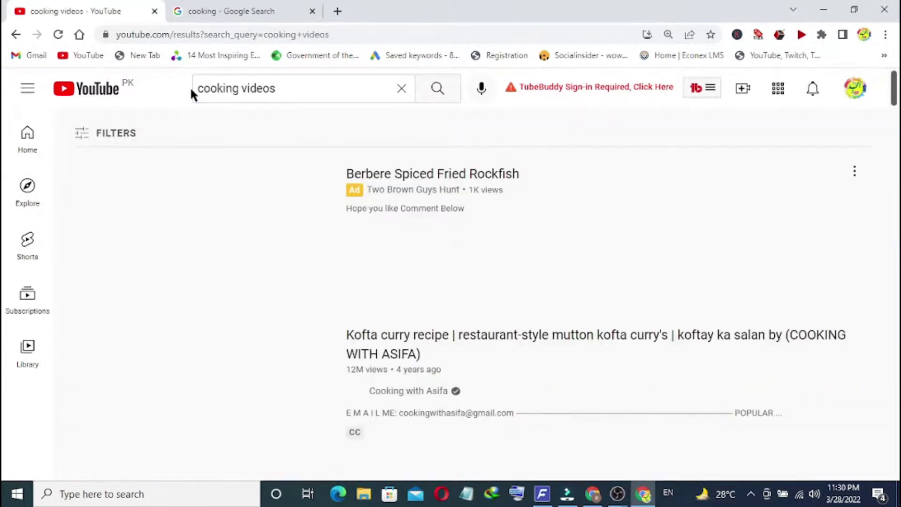
left_click_drag(291, 90, 185, 88)
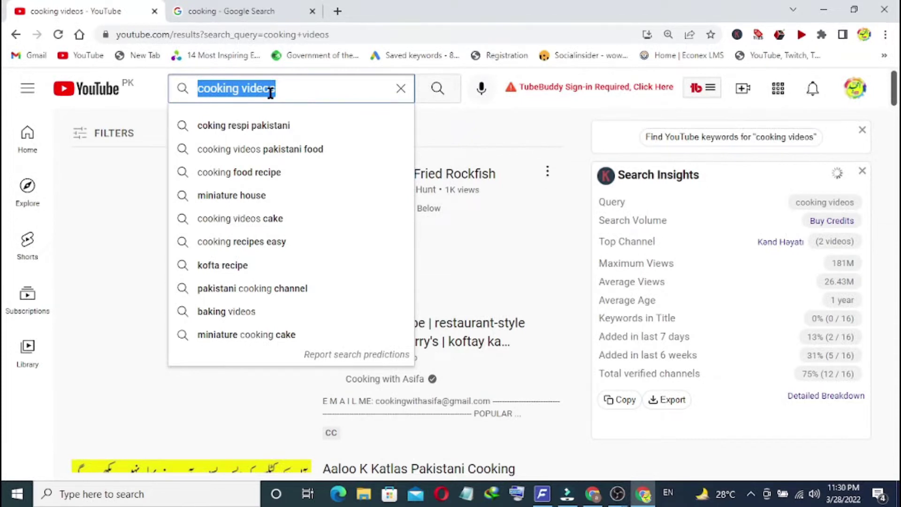
right_click(270, 92)
left_click(308, 136)
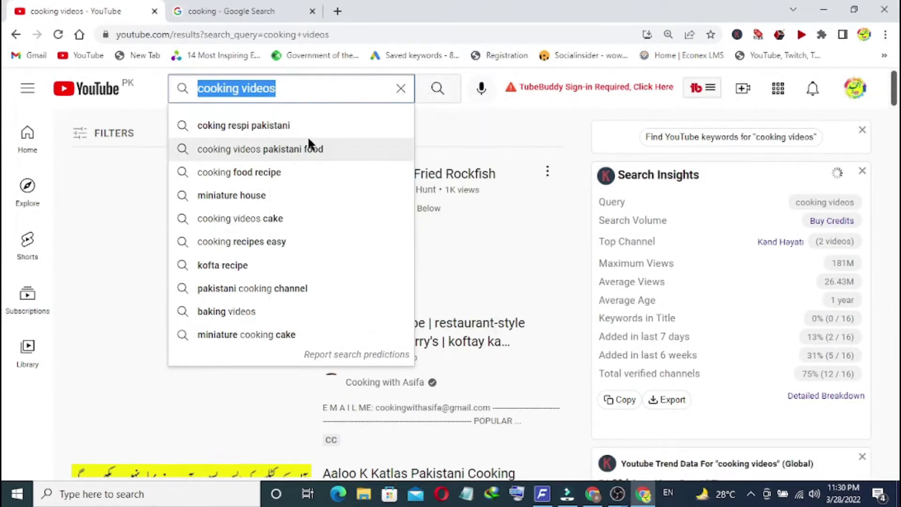
left_click(592, 494)
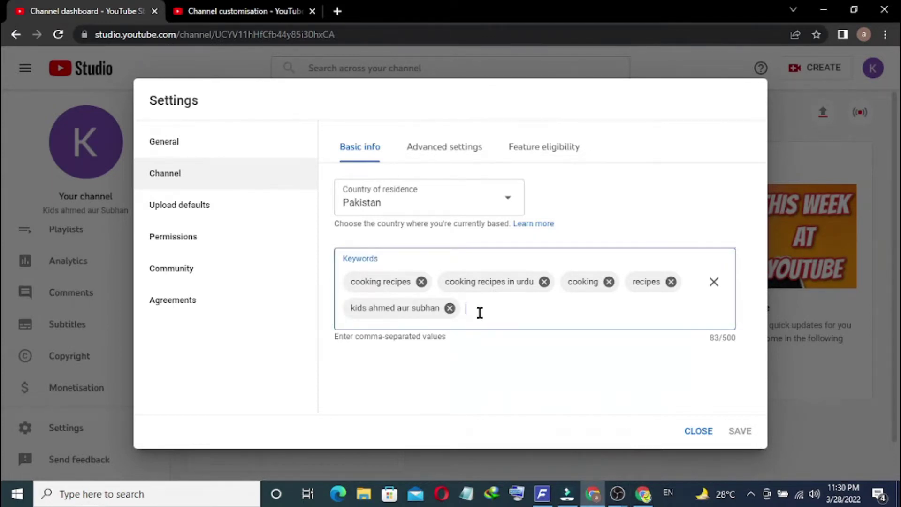
key("ctrl+v")
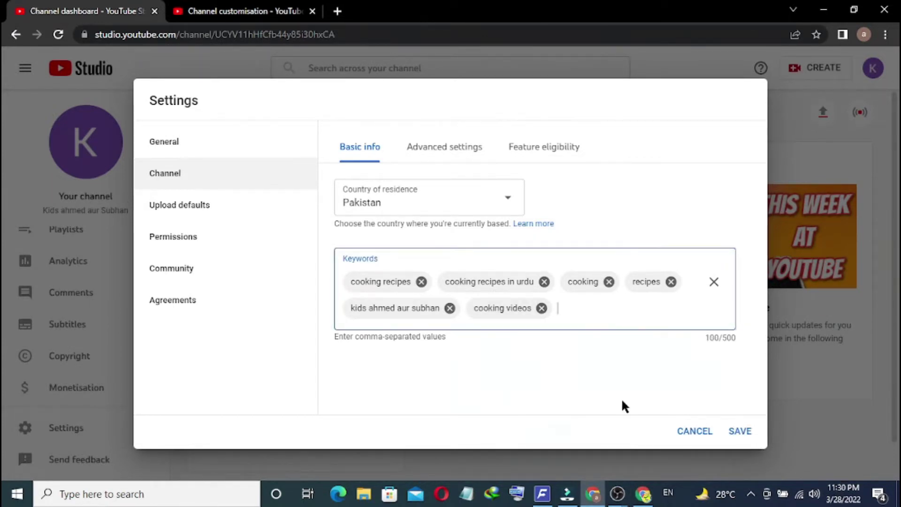
Switch back to YouTube and examine the search suggestions and the trending and related keywords for "cooking videos".
left_click(642, 493)
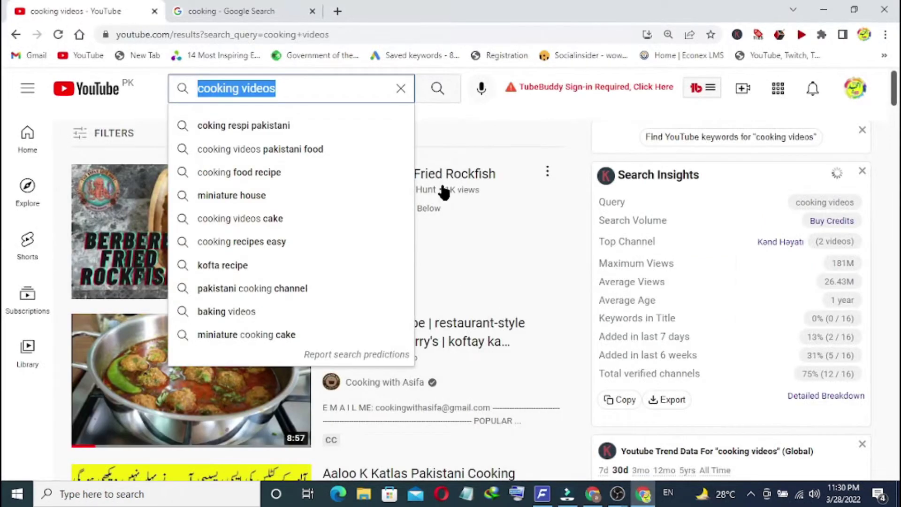
left_click(508, 117)
mouse_move(896, 92)
left_mouse_down()
mouse_move(896, 121)
mouse_move(896, 82)
left_mouse_up()
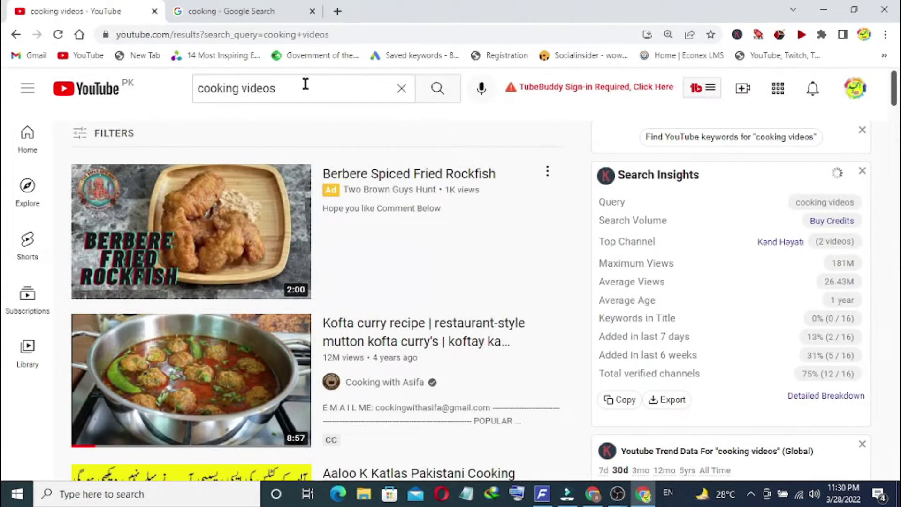
left_click(290, 88)
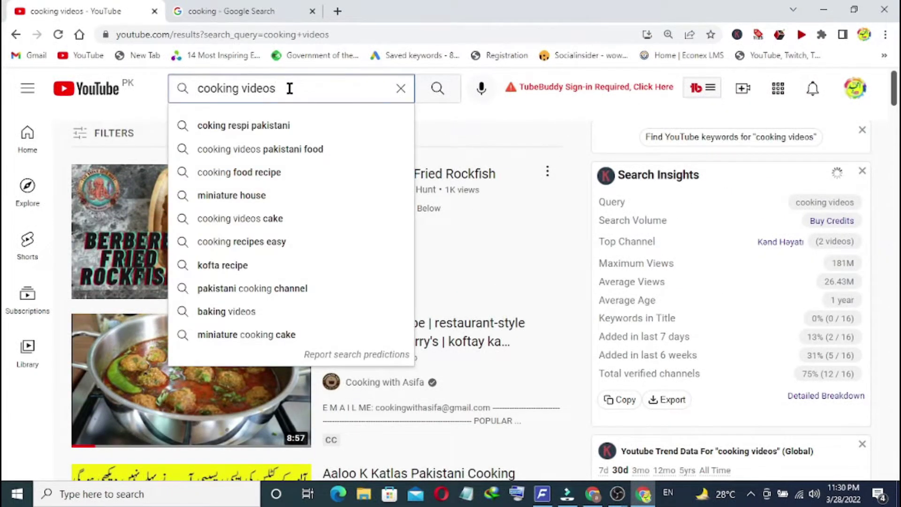
mouse_move(896, 100)
left_mouse_down()
mouse_move(896, 125)
mouse_move(896, 100)
left_mouse_up()
left_click_drag(895, 90, 895, 120)
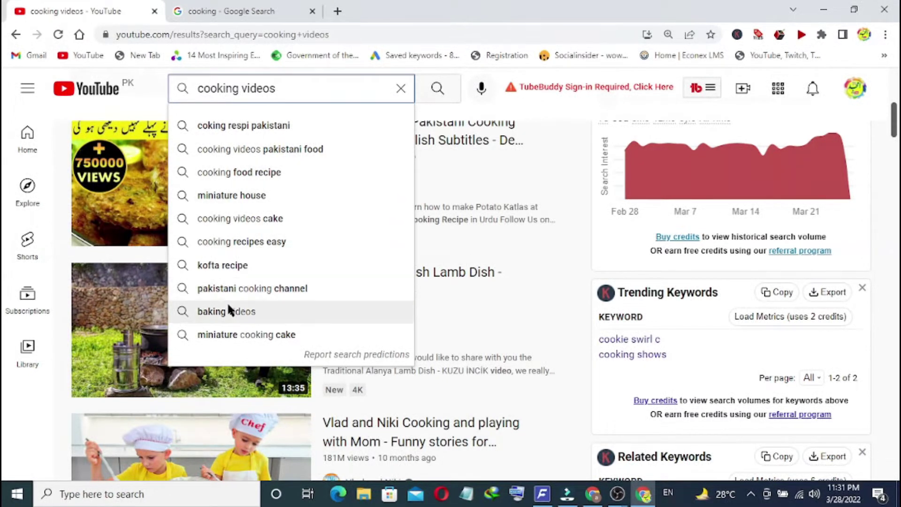
mouse_move(895, 109)
left_mouse_down()
mouse_move(896, 184)
mouse_move(896, 94)
left_mouse_up()
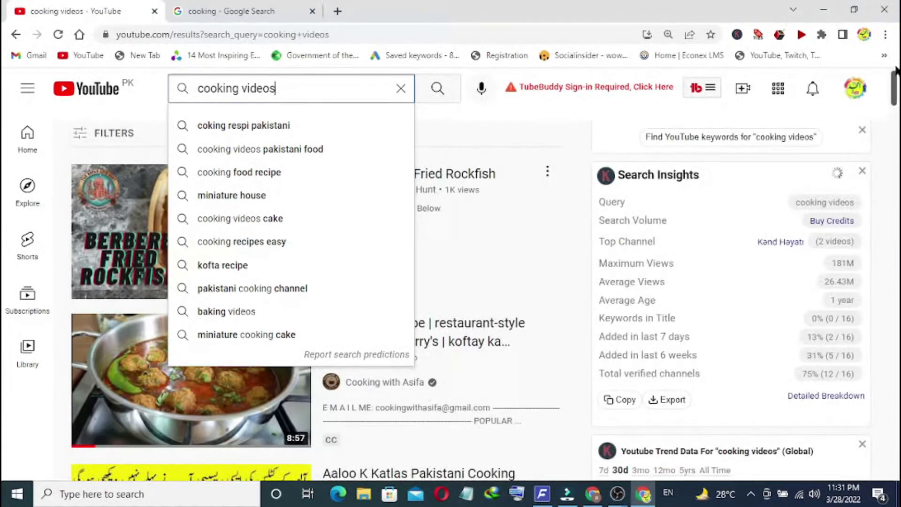
left_click(437, 89)
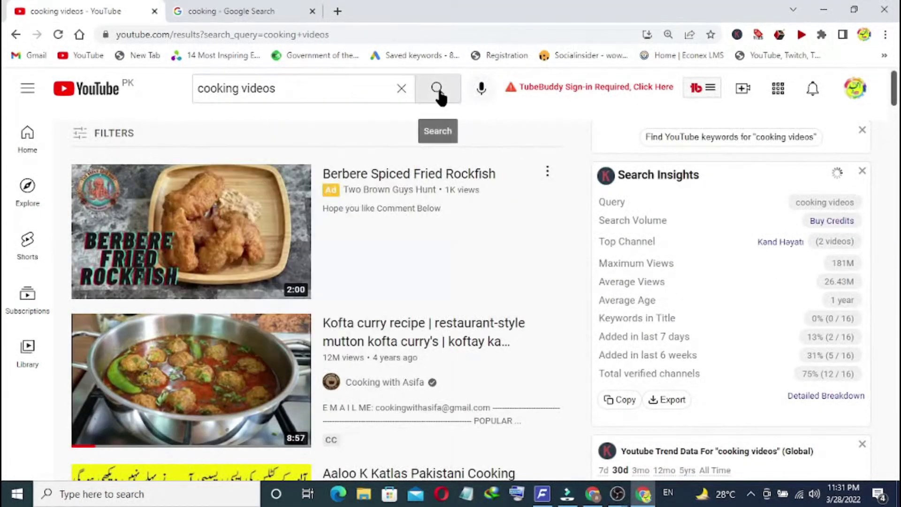
Search Google for "cooking videos" using the suggestion offered for "cooking".
left_click(232, 14)
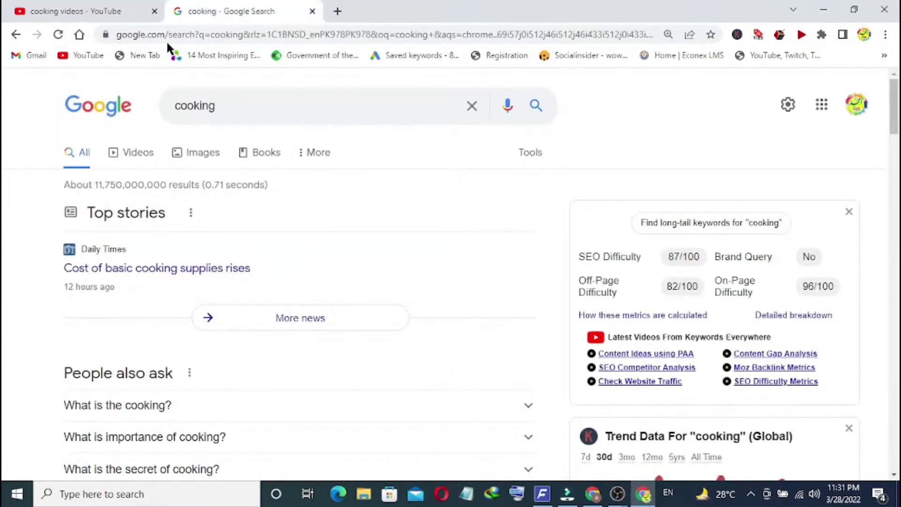
left_click(228, 106)
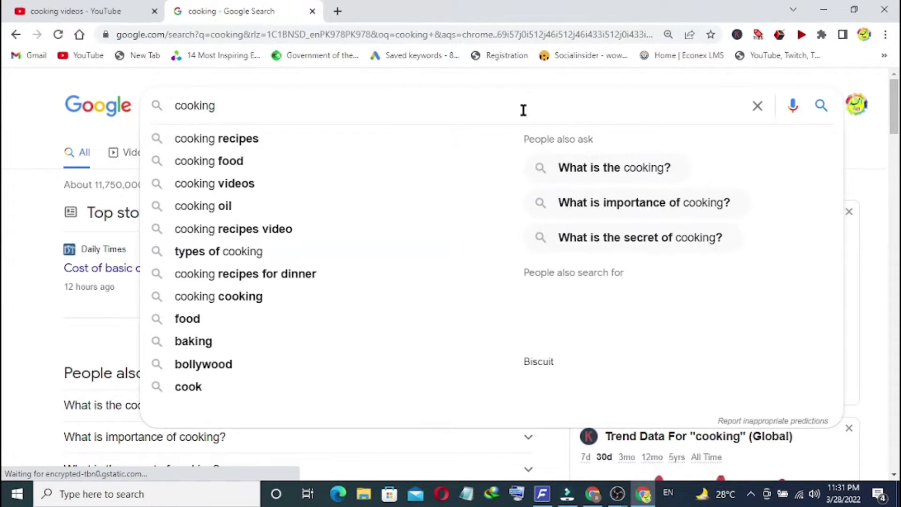
left_click(247, 183)
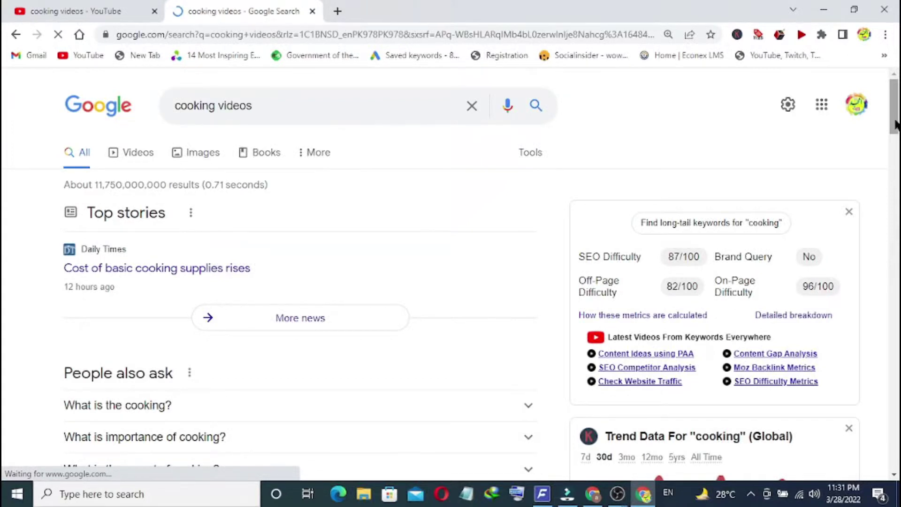
Examine the related searches at the end of the Google results for keyword ideas.
left_click_drag(894, 122, 896, 383)
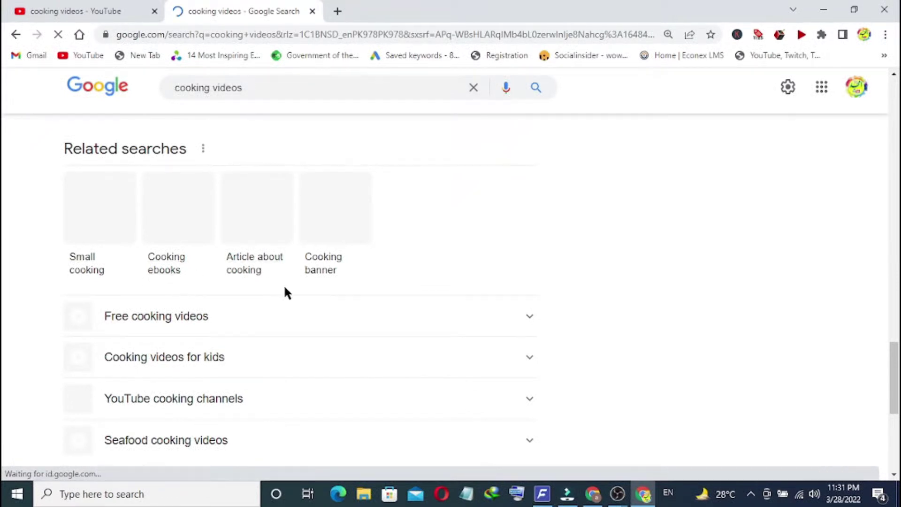
left_click_drag(895, 353, 896, 390)
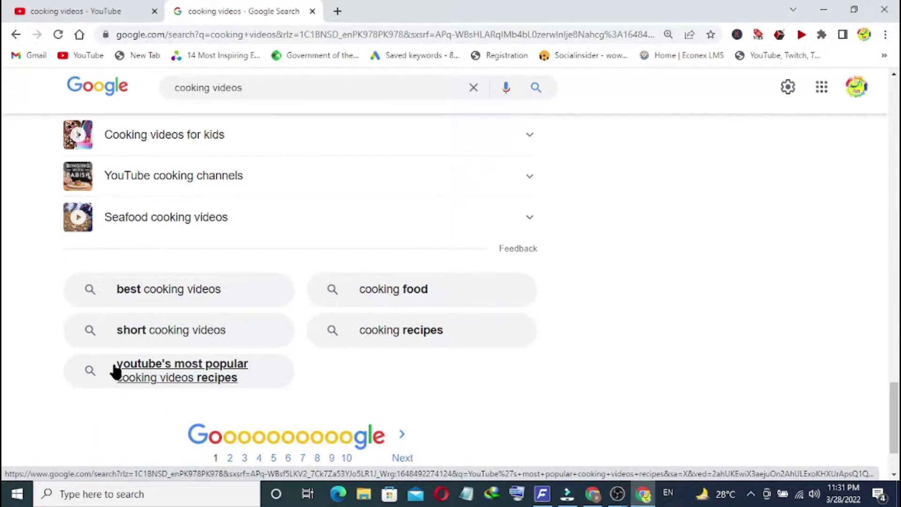
left_click_drag(243, 380, 189, 376)
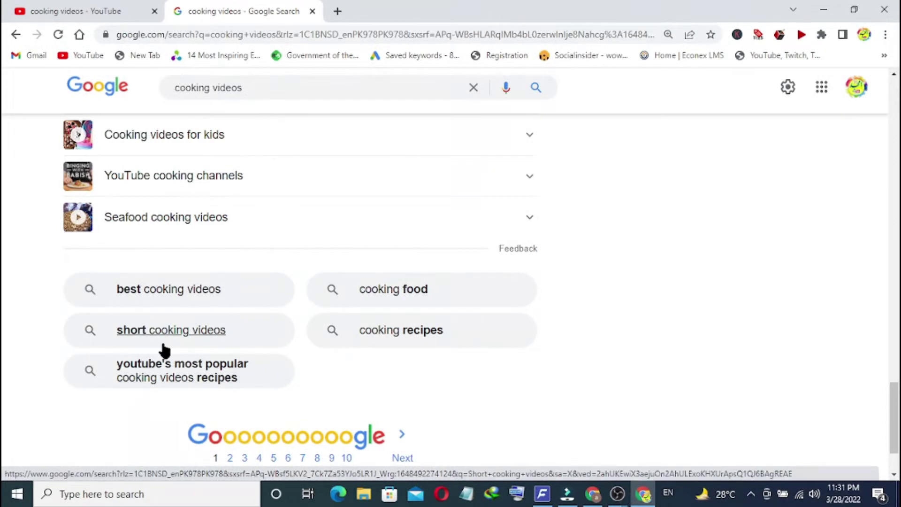
left_click_drag(432, 302, 398, 338)
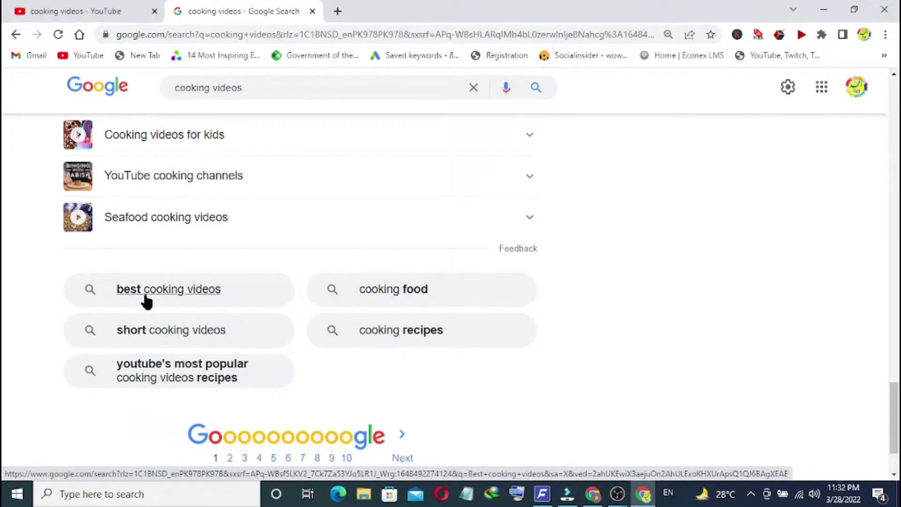
Copy "youtube cooking videos" from the keyword list beside the Google results and add it to the channel keywords in YouTube Studio.
left_click_drag(892, 437, 891, 323)
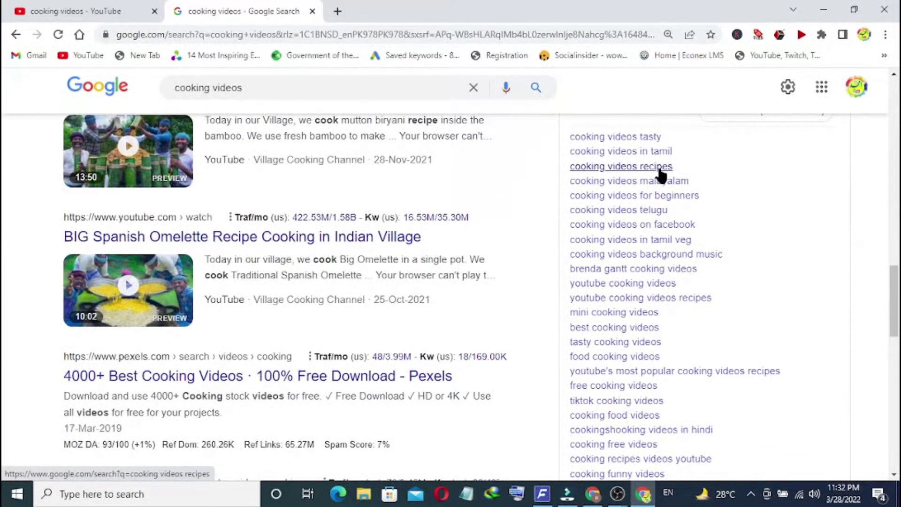
left_click_drag(674, 172, 564, 169)
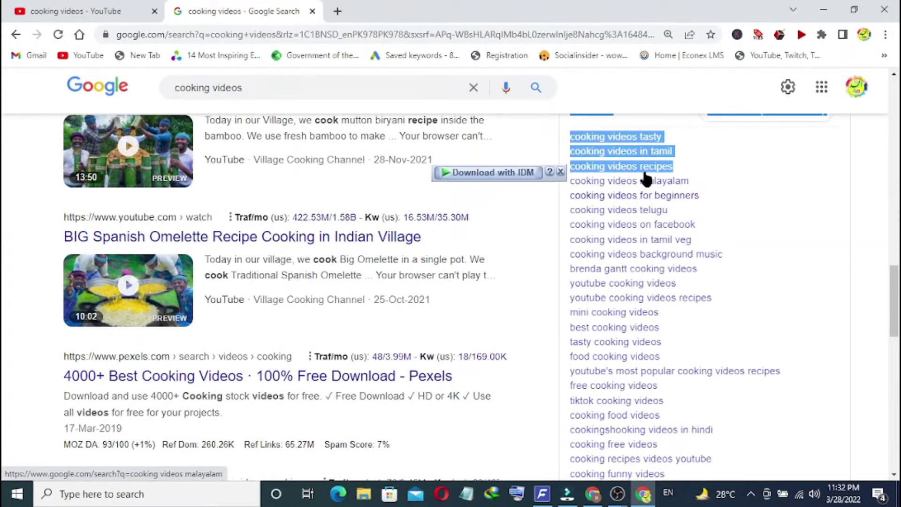
left_click_drag(684, 171, 569, 179)
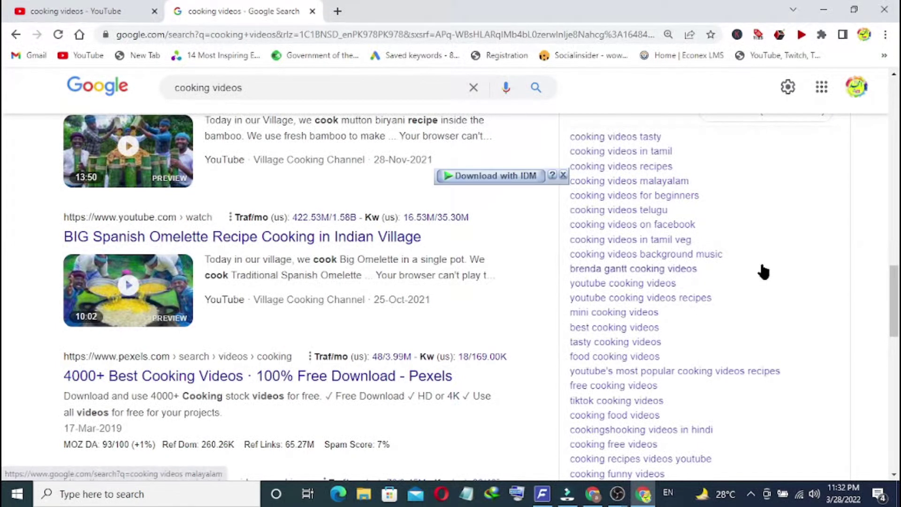
left_click_drag(686, 285, 575, 291)
right_click(576, 292)
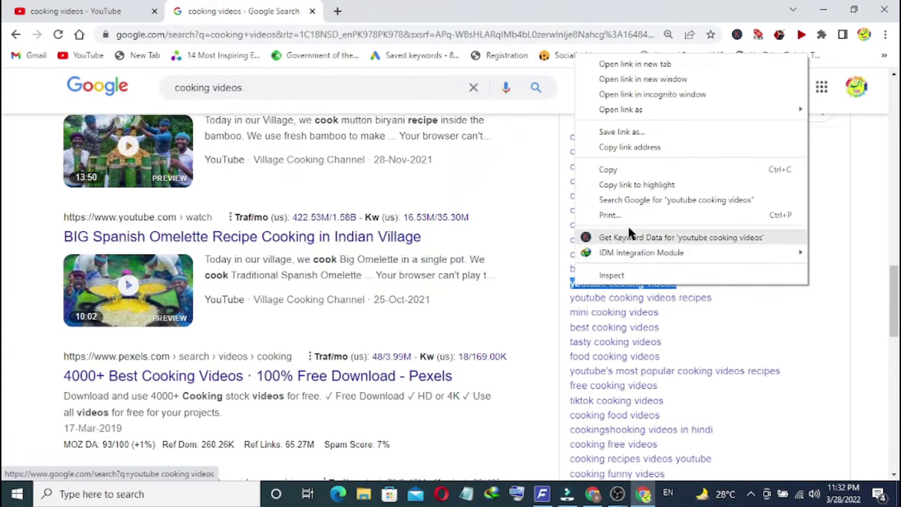
left_click(615, 170)
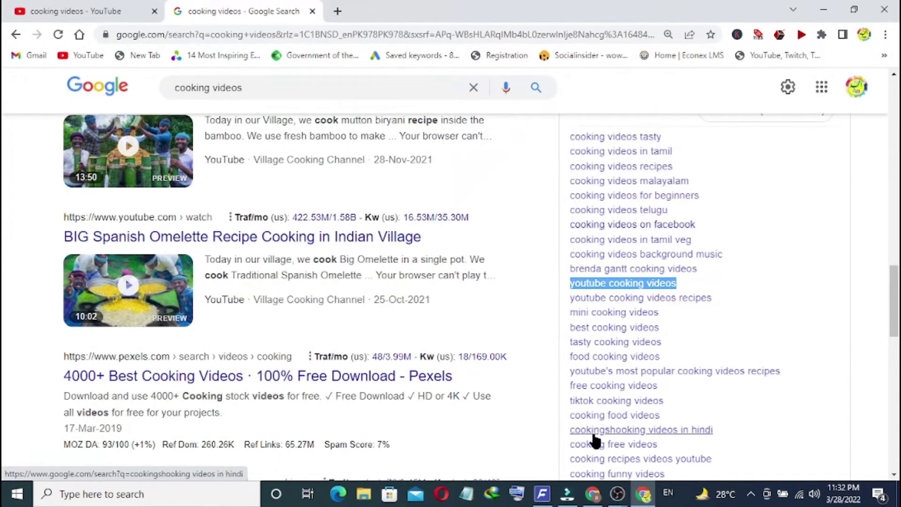
left_click(593, 493)
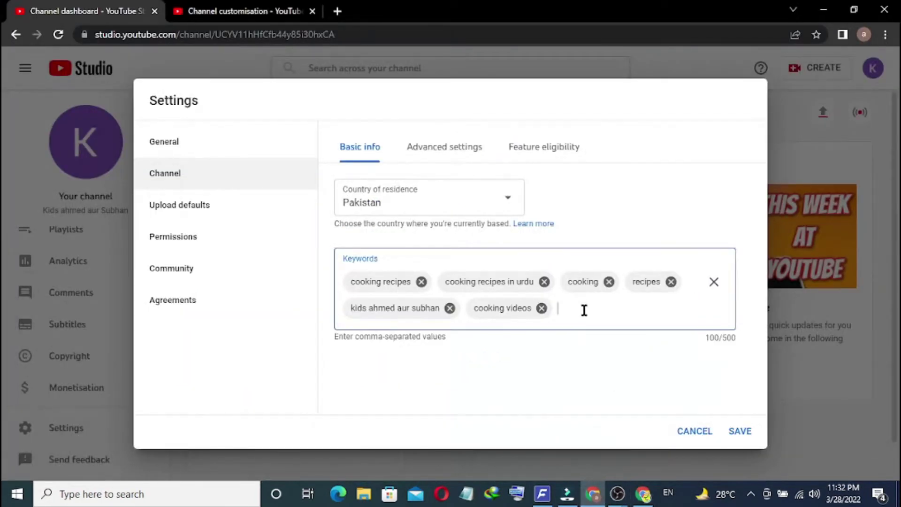
key("ctrl+v")
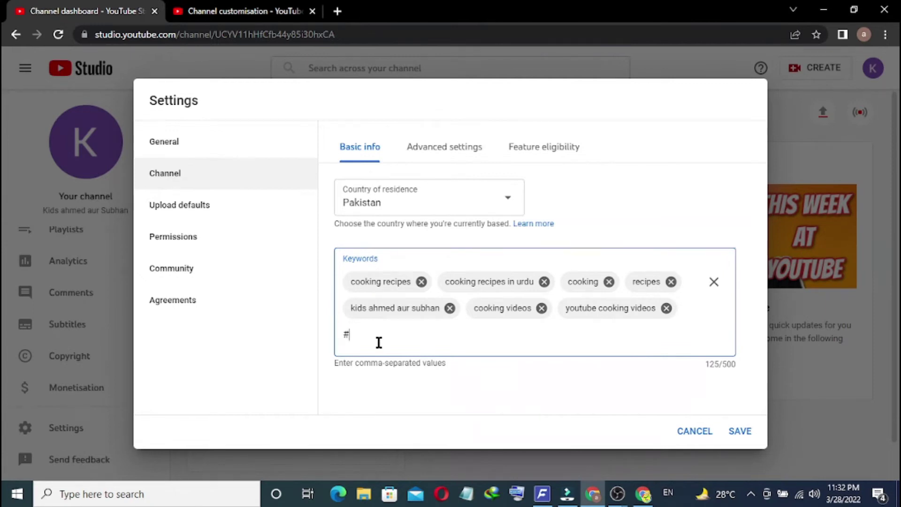
Add the channel's name, written as a single hashtag without spaces, to the channel keywords.
type("kids")
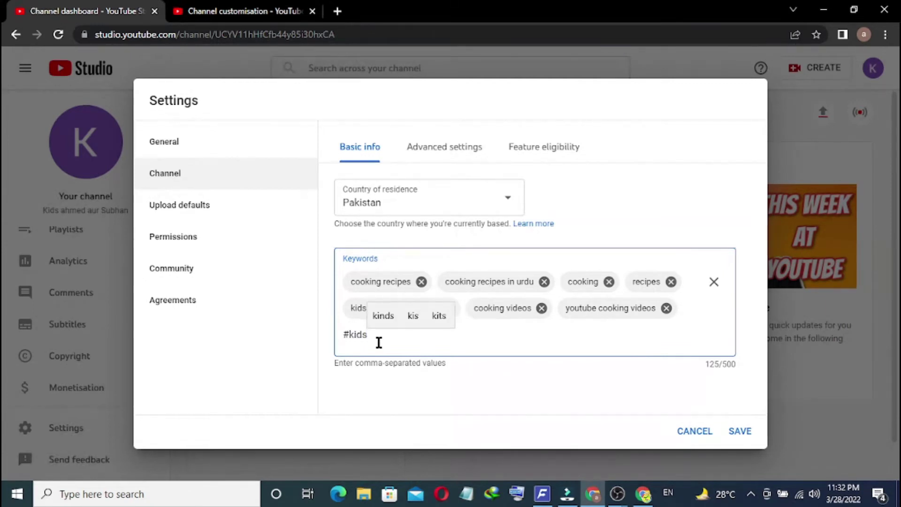
type("ahmed")
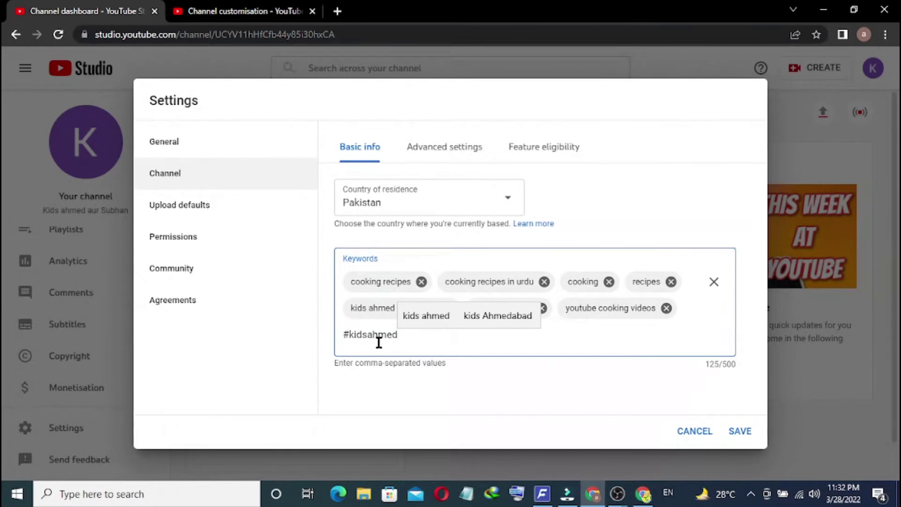
type("aursu")
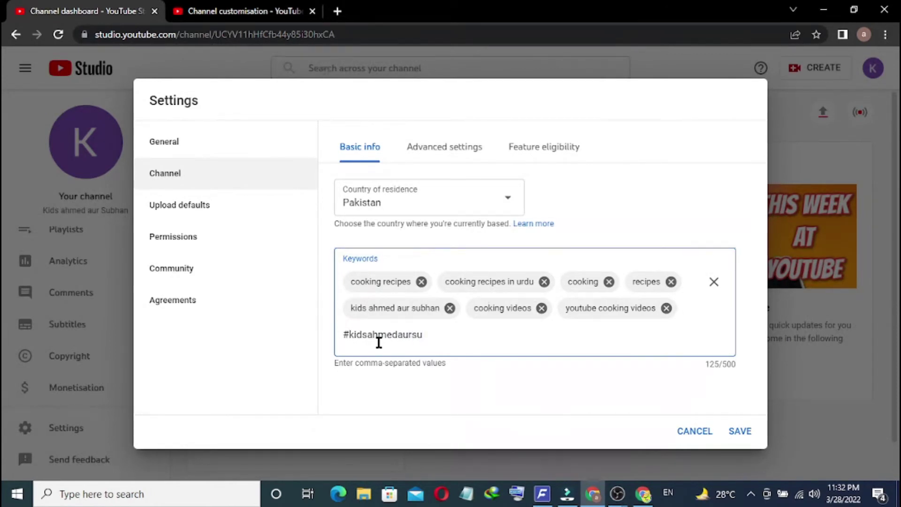
type("bhan,")
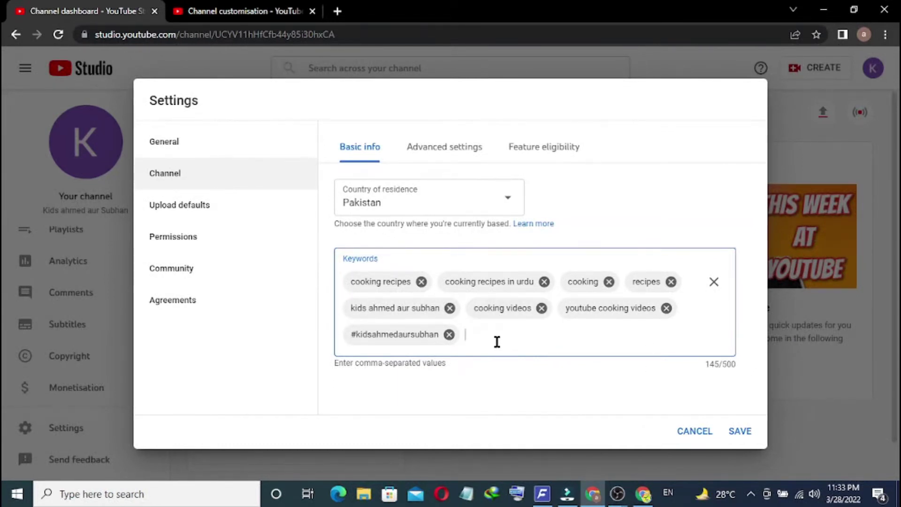
Add "cooking video in urdu" to the channel keywords.
type("cooi")
key("BackSpace")
type("king video in urdu")
key("Return")
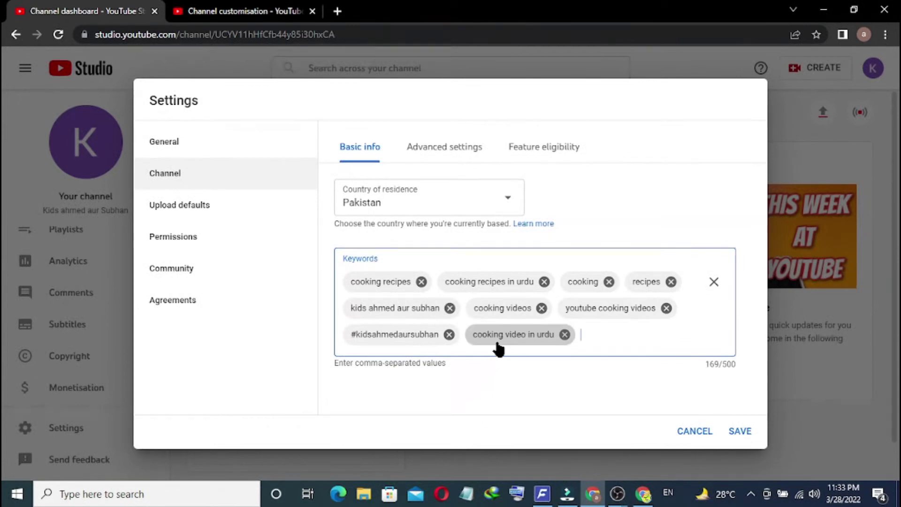
Check the keyword list beside the Google results and add "cooking food video" to the channel keywords in YouTube Studio.
left_click(643, 494)
scroll(894, 301, "down", 3)
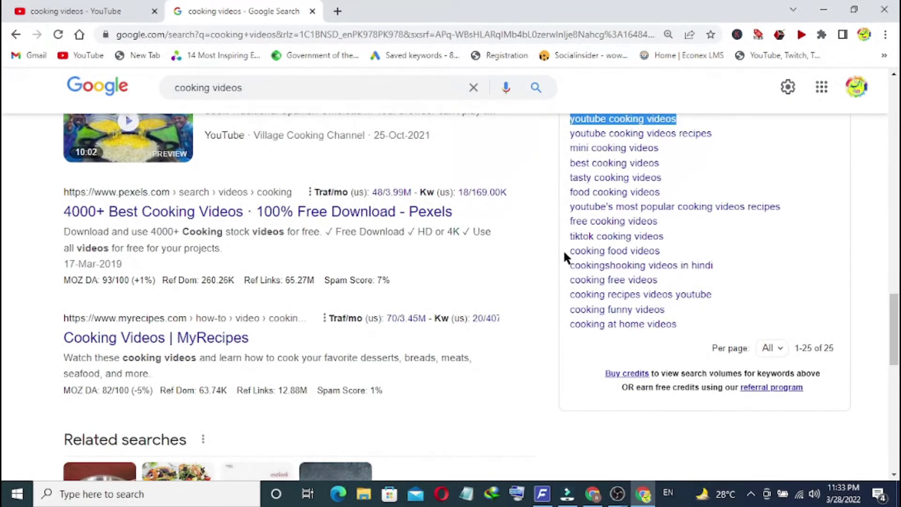
left_click(671, 256, "shift")
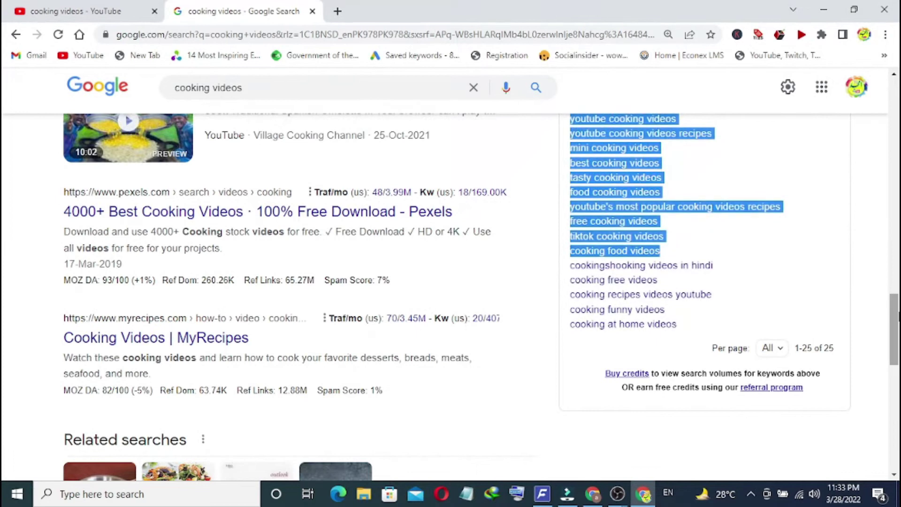
scroll(465, 433, "up", 1)
left_click(543, 493)
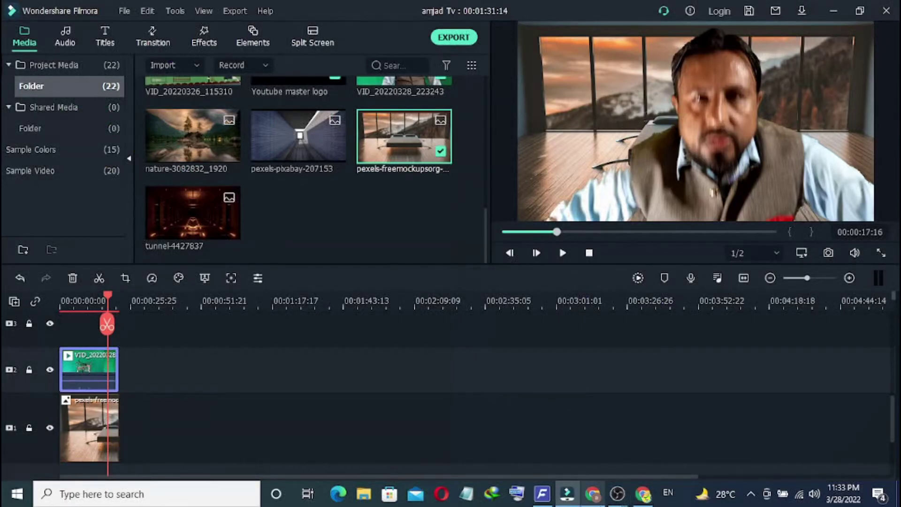
left_click(593, 494)
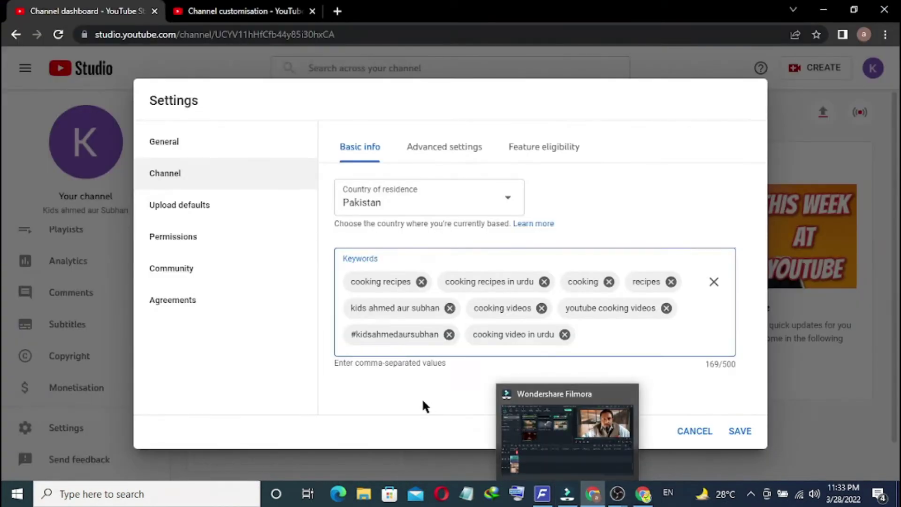
type("cooking food video,")
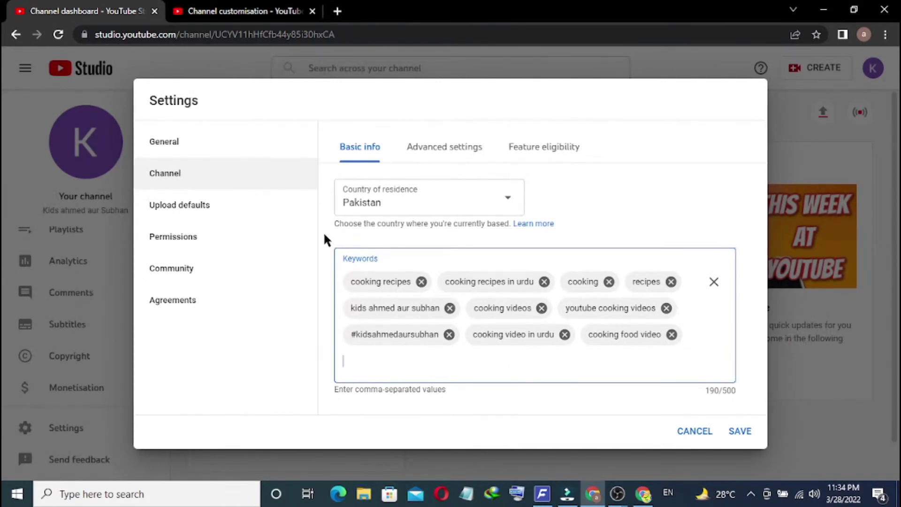
Review the channel's Made for Kids audience setting and open the phone number verification for the Intermediate features.
left_click(436, 153)
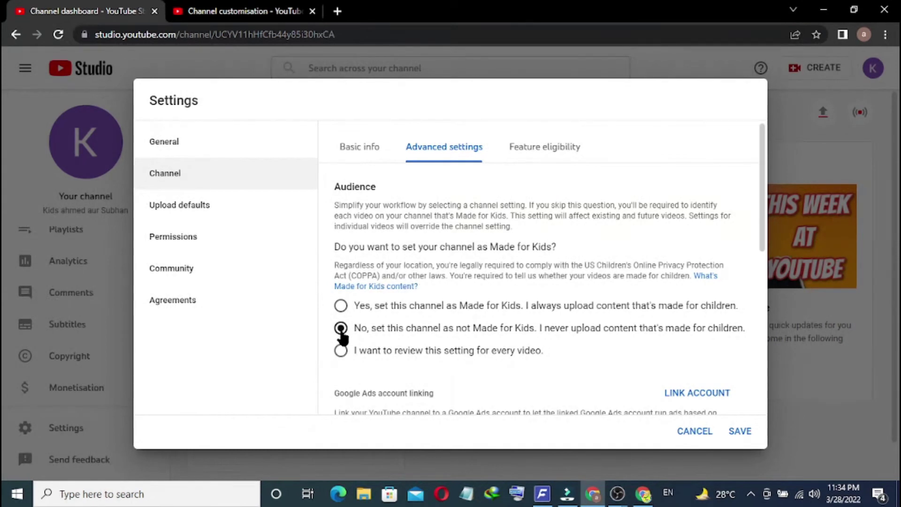
left_click(529, 155)
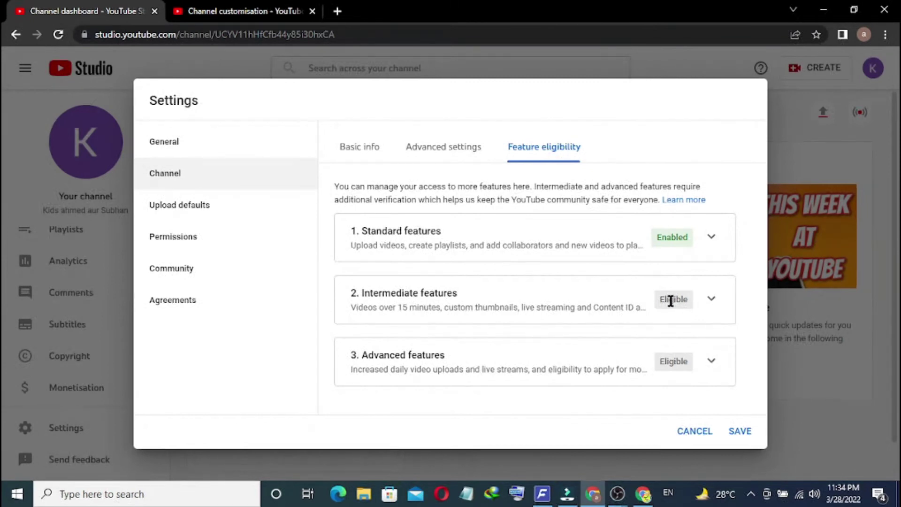
left_click(712, 298)
scroll(763, 279, "down", 2)
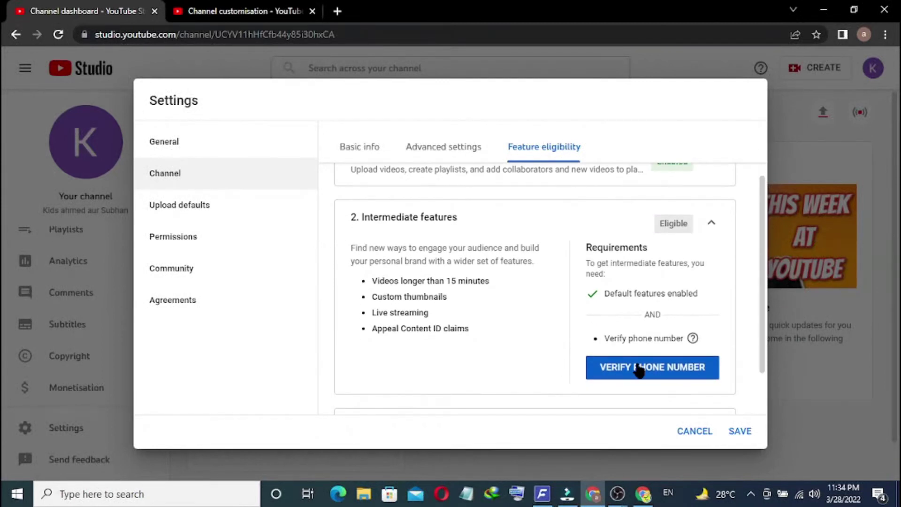
left_click(657, 368)
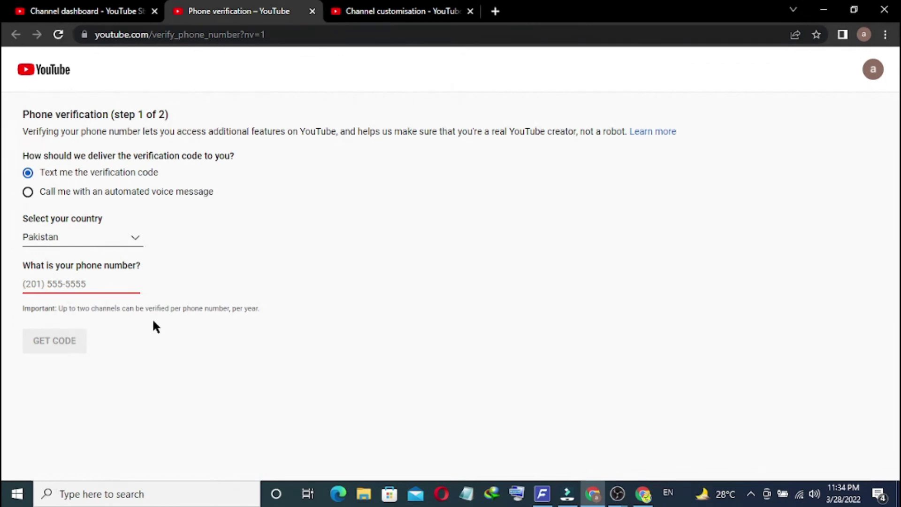
Go back to the YouTube Studio settings and examine the default title and the hashtag in the default description for uploads.
left_click(84, 11)
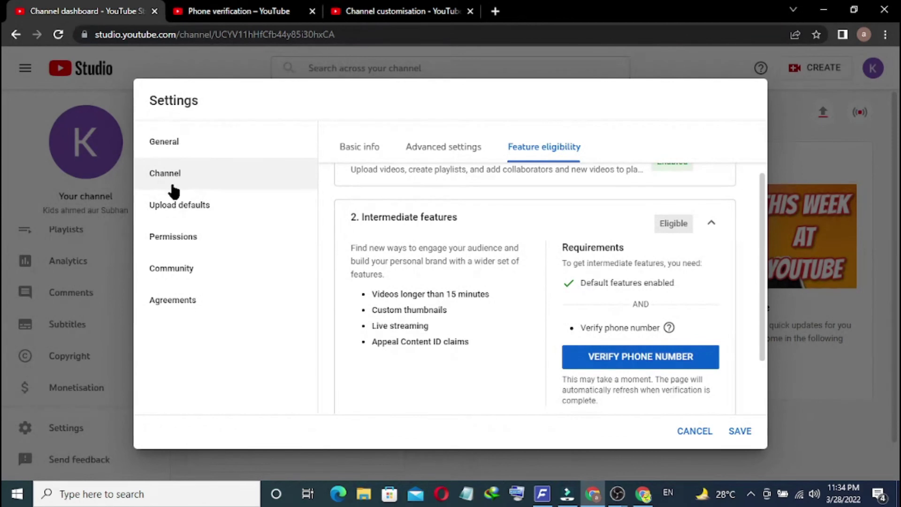
left_click(184, 210)
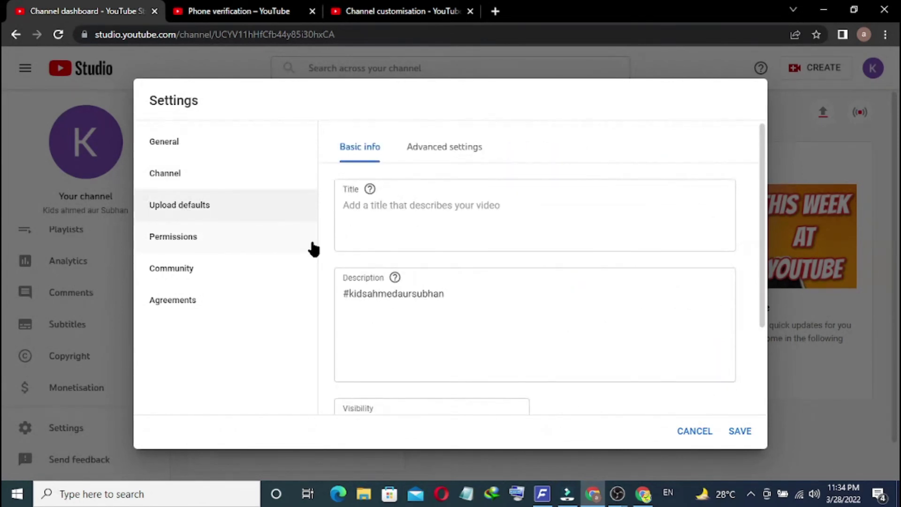
left_click(415, 211)
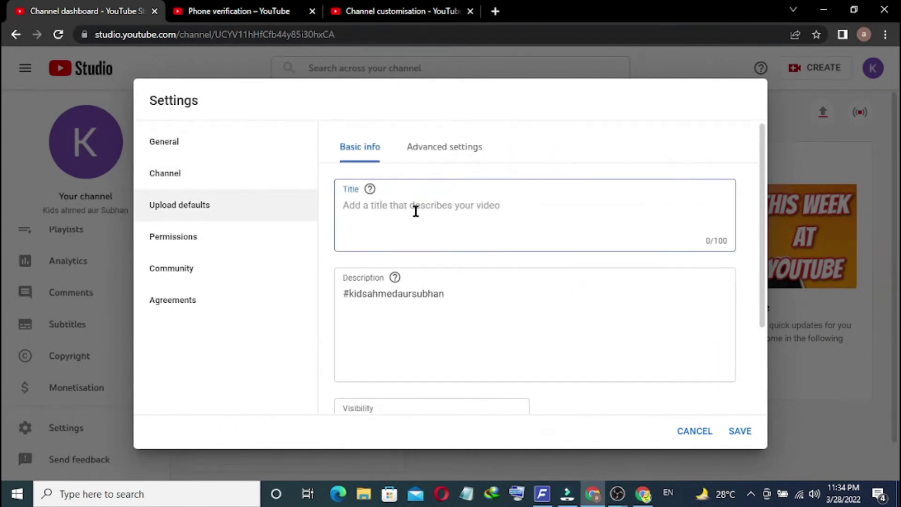
left_click(417, 304)
left_click_drag(342, 295, 447, 295)
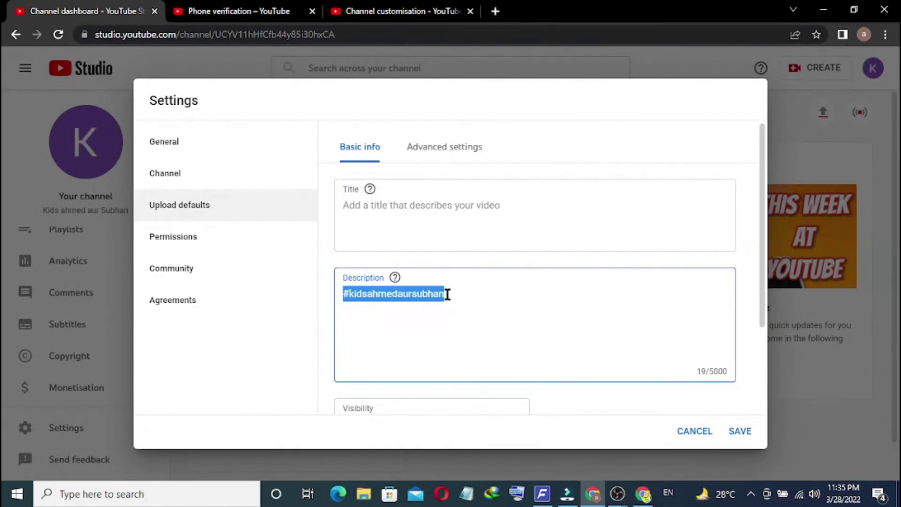
Check the channel customisation page's description and return to the beginning of the Google results for "cooking videos".
left_click(406, 14)
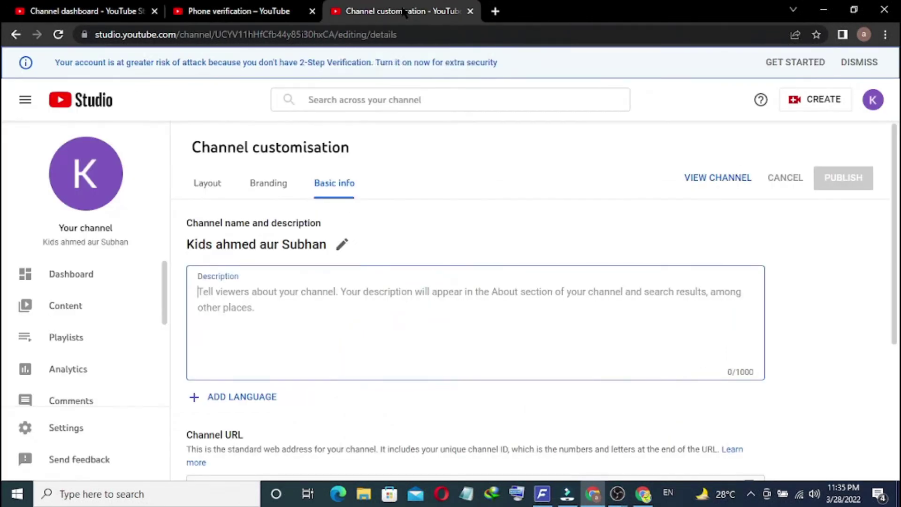
left_click(643, 494)
scroll(322, 87, "up", 15)
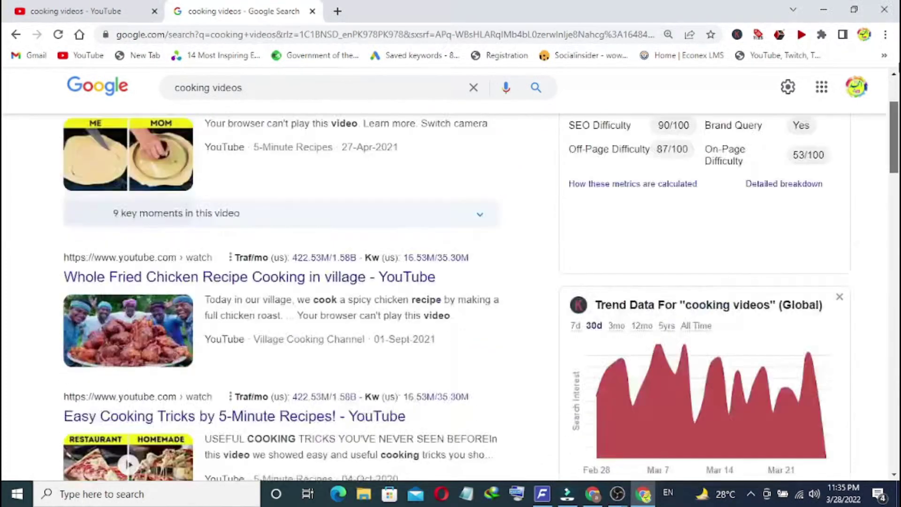